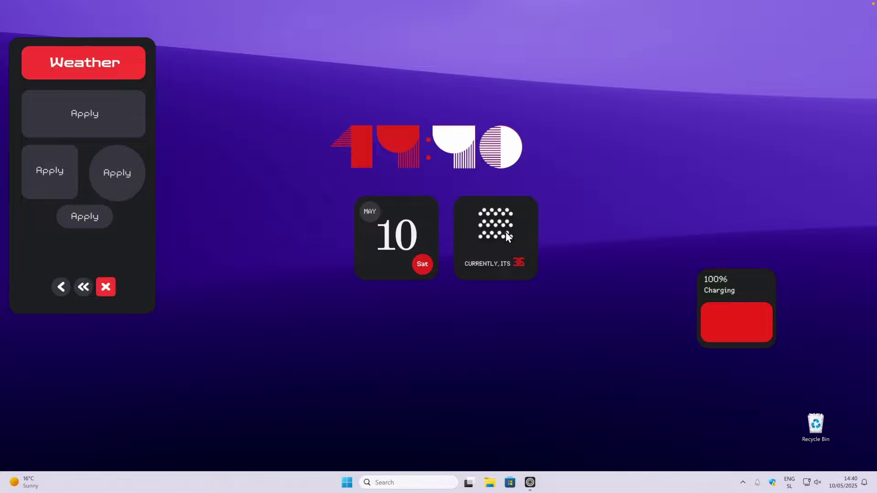
Add the wide rectangular music widget to the desktop and place it below the date and weather widgets.
click(61, 287)
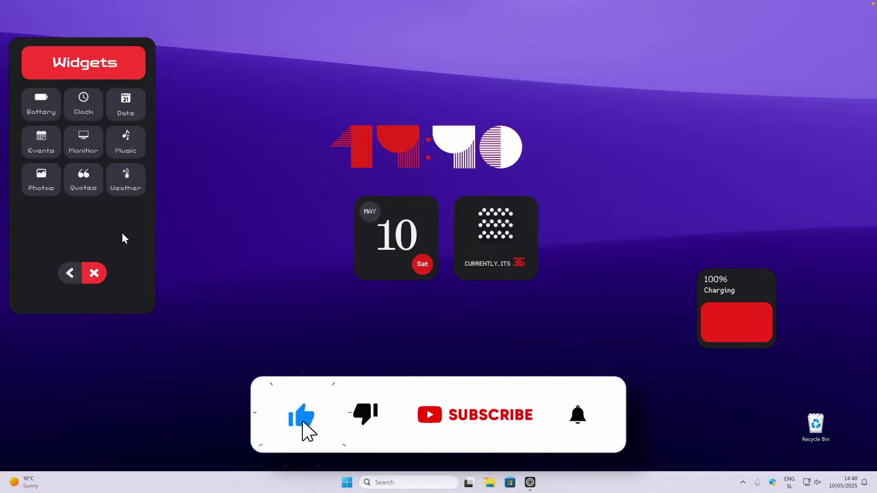
click(128, 152)
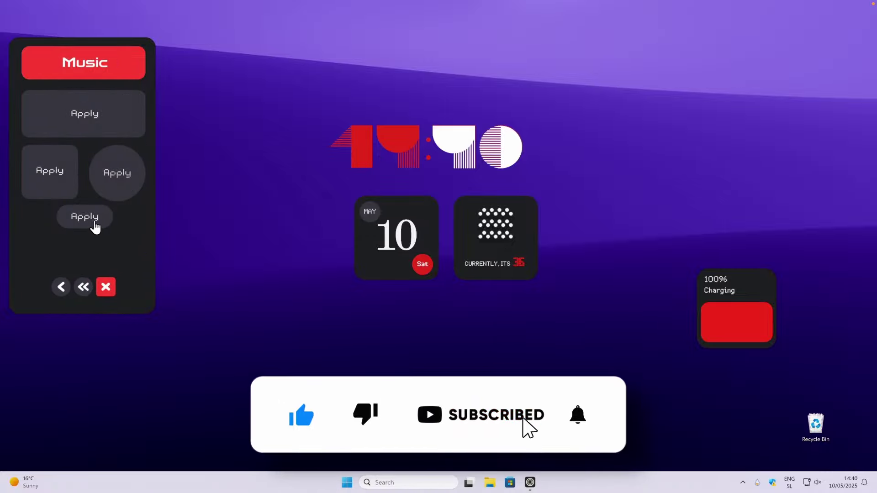
click(91, 125)
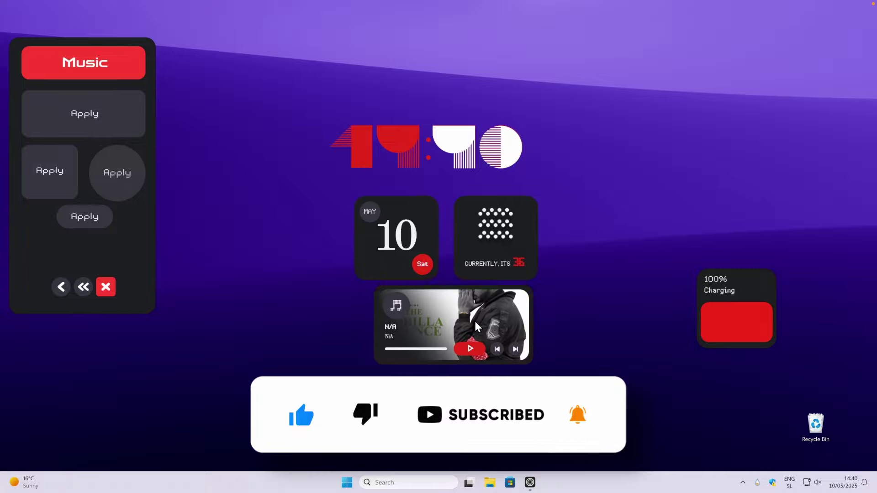
drag(477, 326, 459, 340)
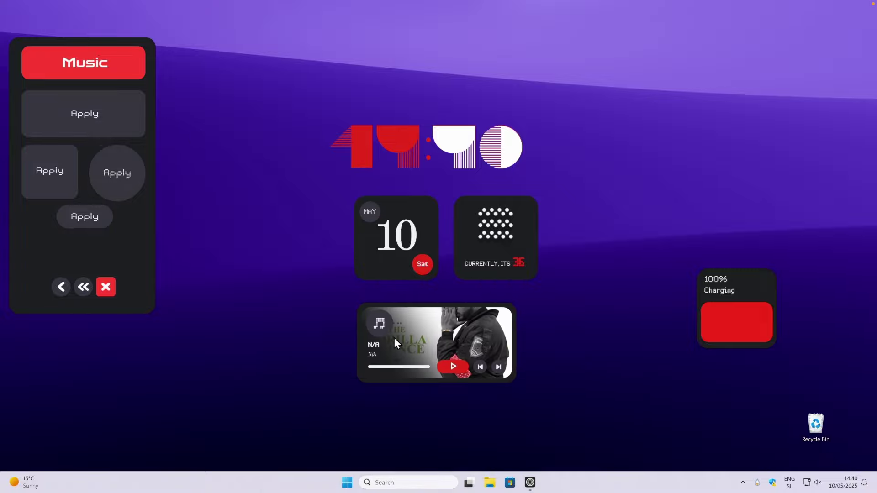
Return to the main NTHING UI panel and add the custom taskbar from its menus.
click(61, 288)
click(67, 276)
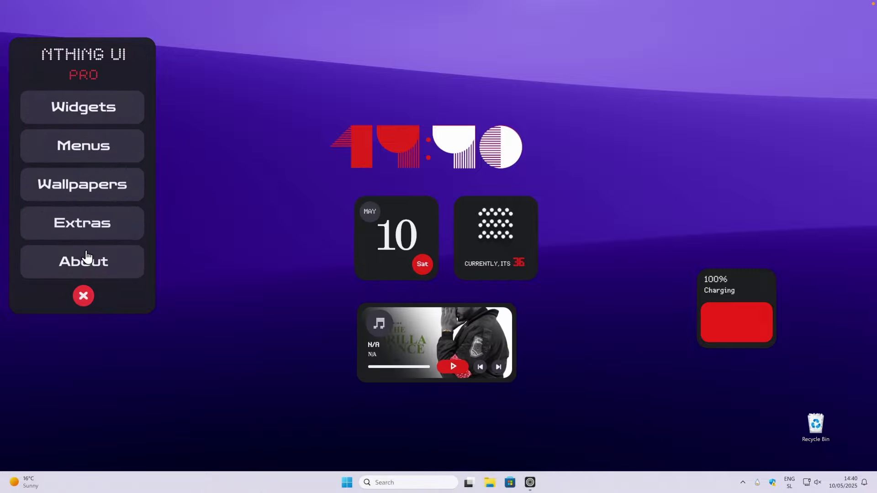
click(99, 145)
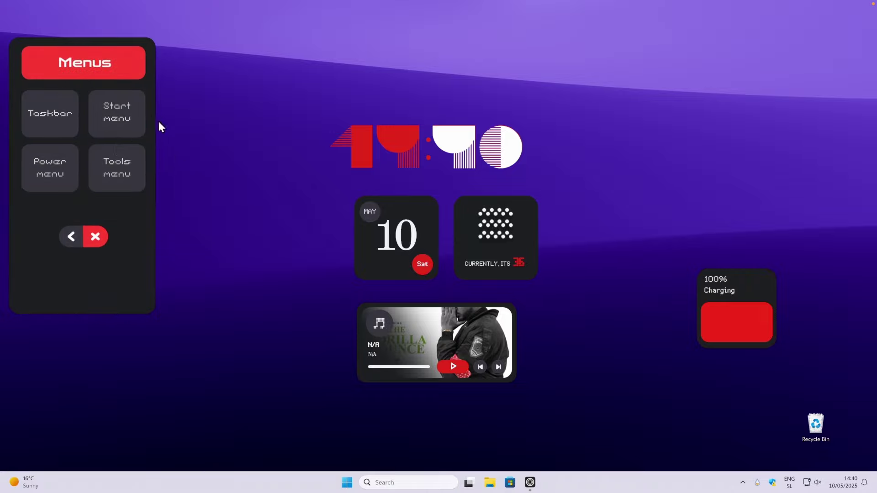
click(51, 123)
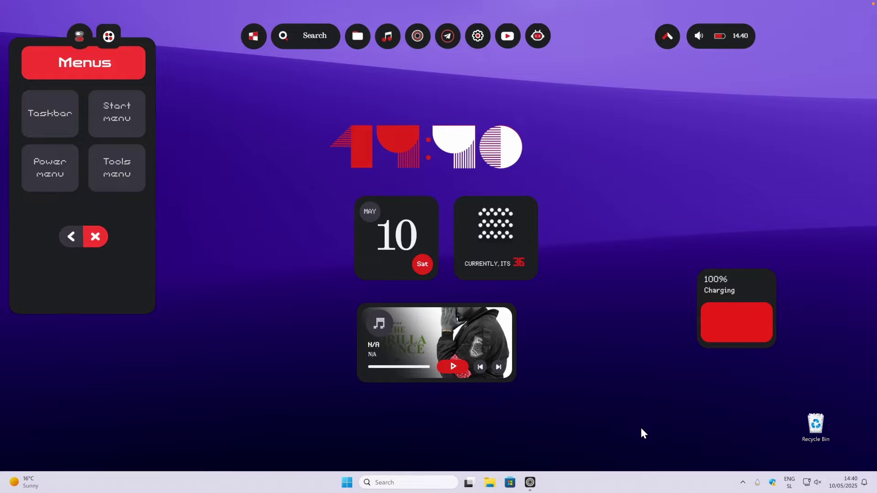
Set the Windows taskbar to hide automatically, then move the custom taskbar to the lower edge of the desktop.
right_click(626, 481)
click(659, 462)
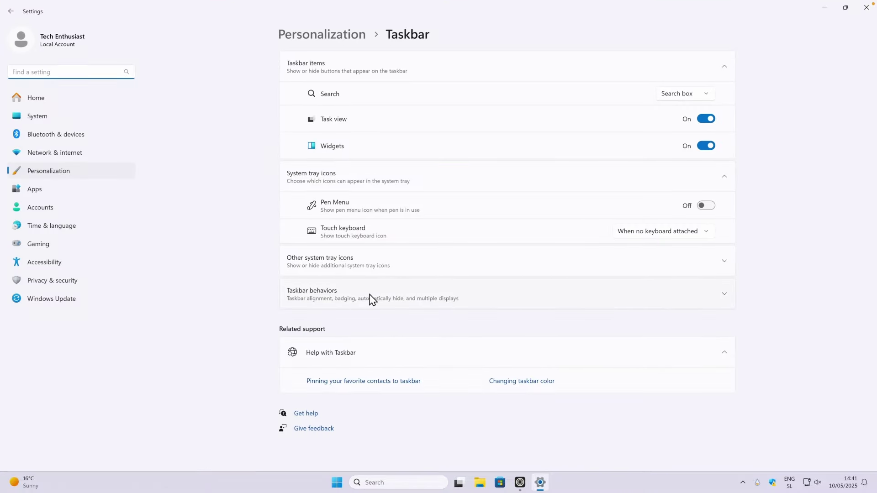
click(433, 292)
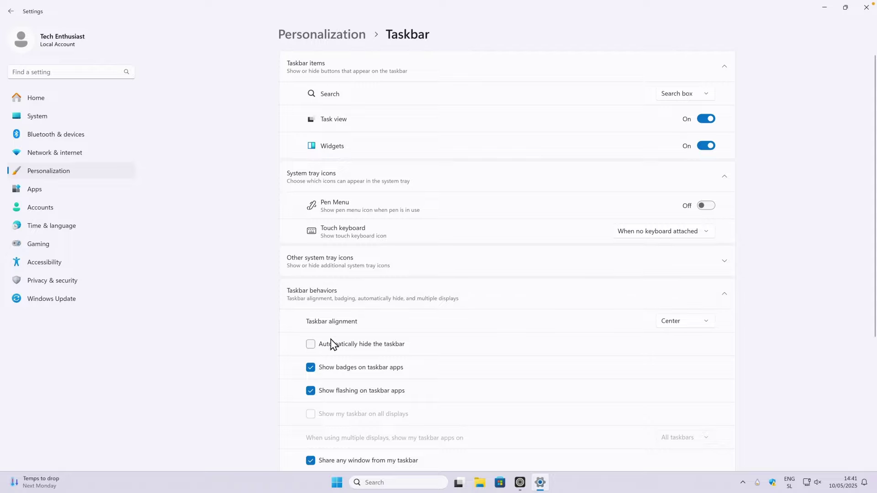
click(379, 347)
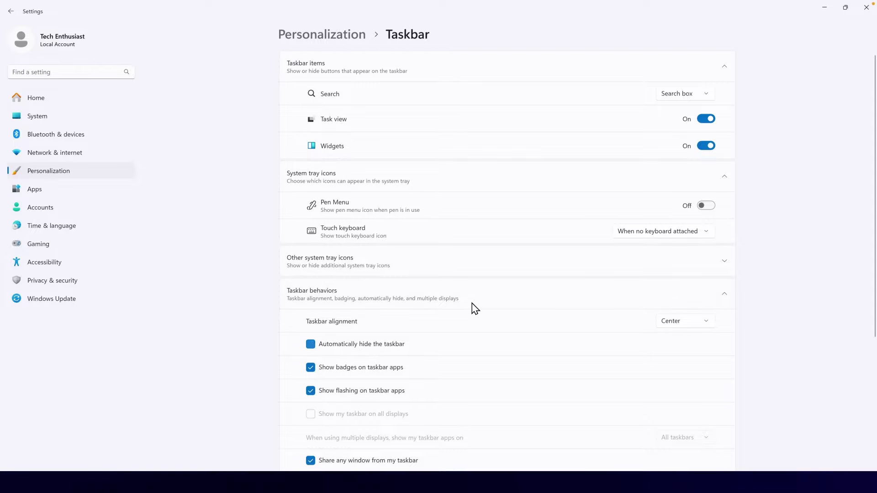
click(867, 12)
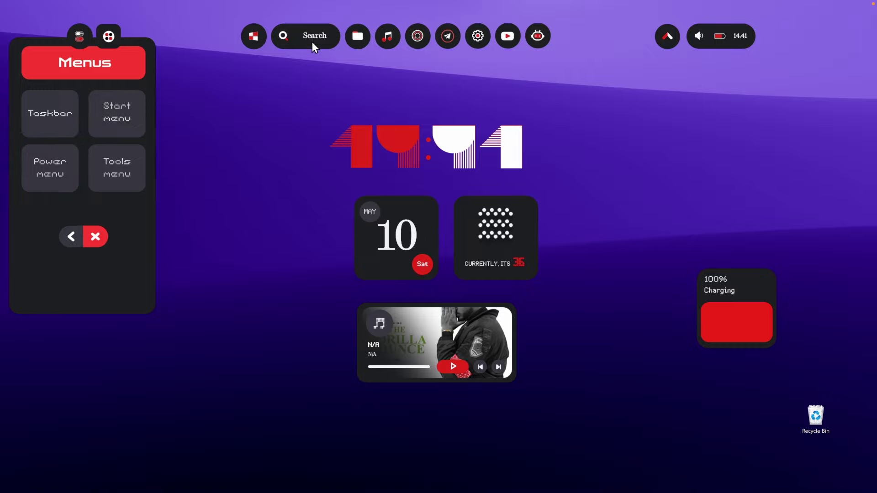
drag(311, 42, 330, 479)
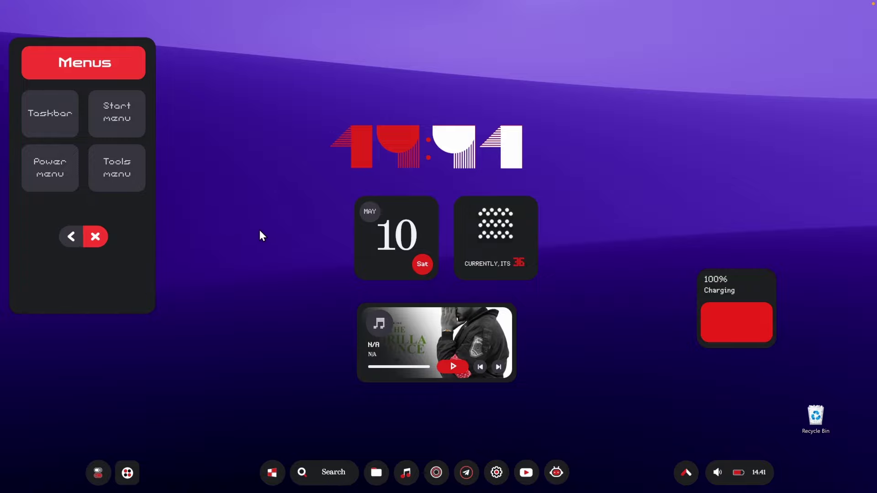
Set the display resolution to 1920 × 1080 and keep the changes.
right_click(269, 192)
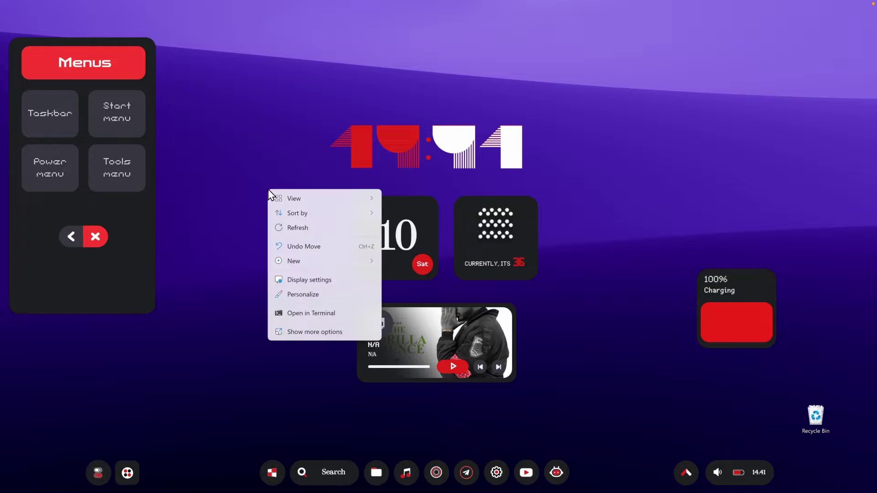
click(329, 280)
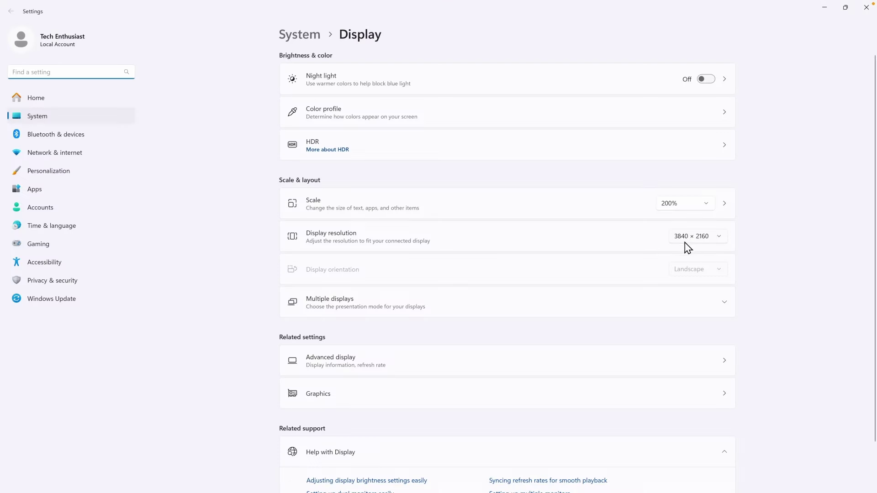
click(690, 236)
click(695, 287)
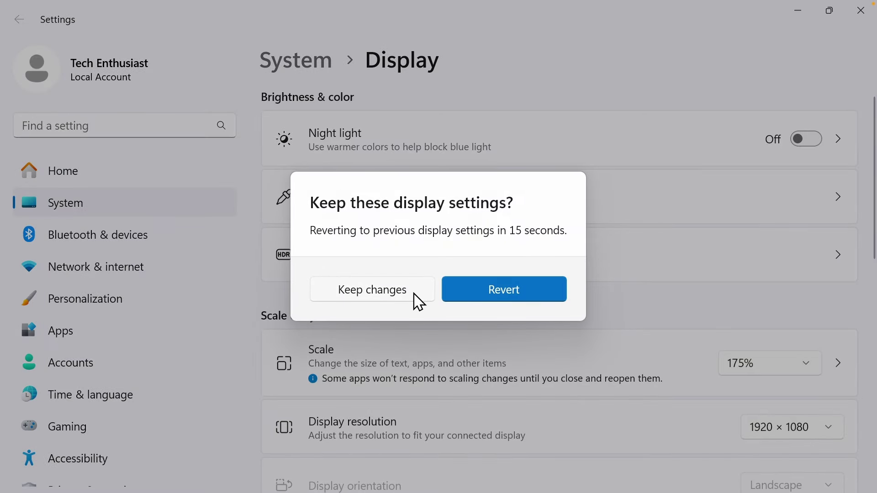
click(414, 294)
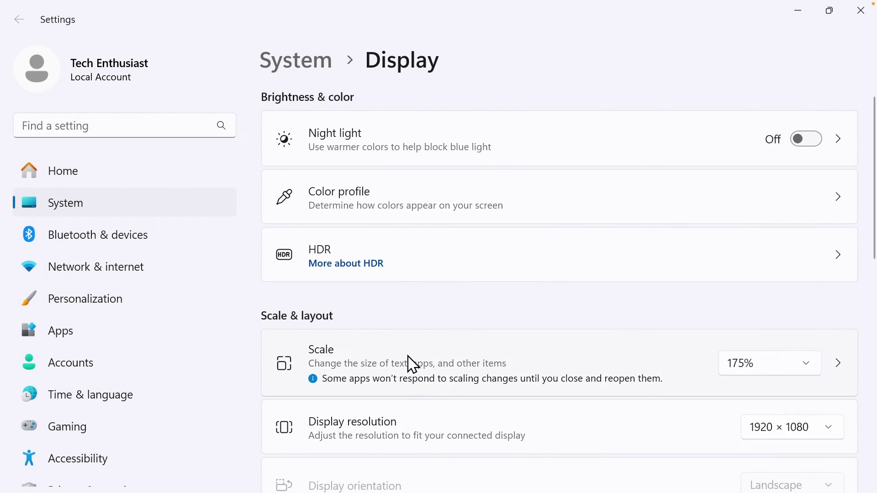
Set the display scale to 125% and close the settings window.
click(753, 368)
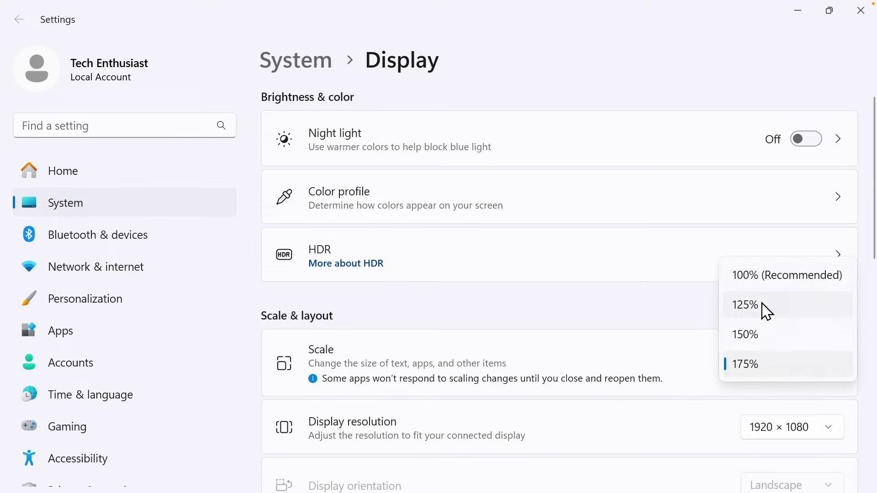
click(762, 307)
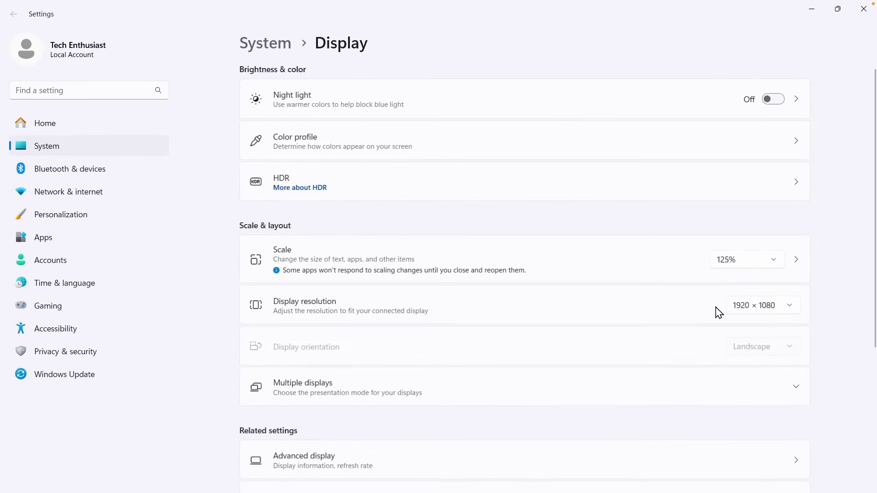
click(863, 8)
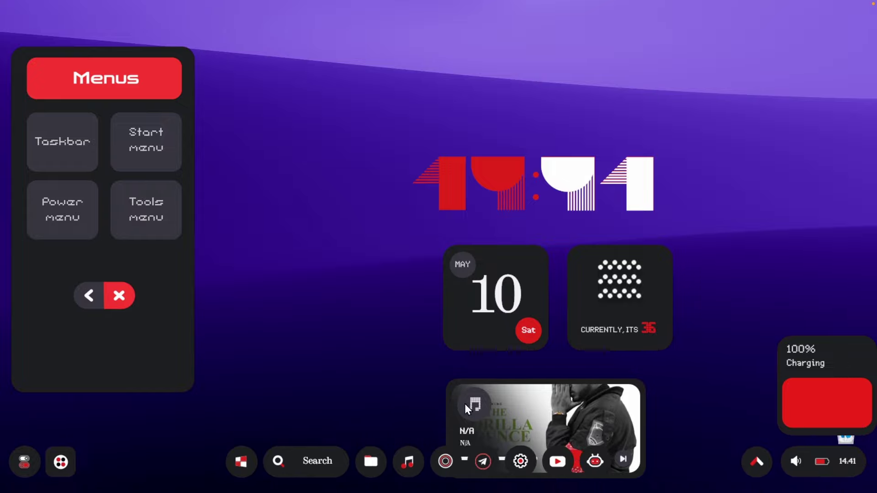
Move the music widget off the custom taskbar to the space beside the date widget.
drag(465, 404, 353, 348)
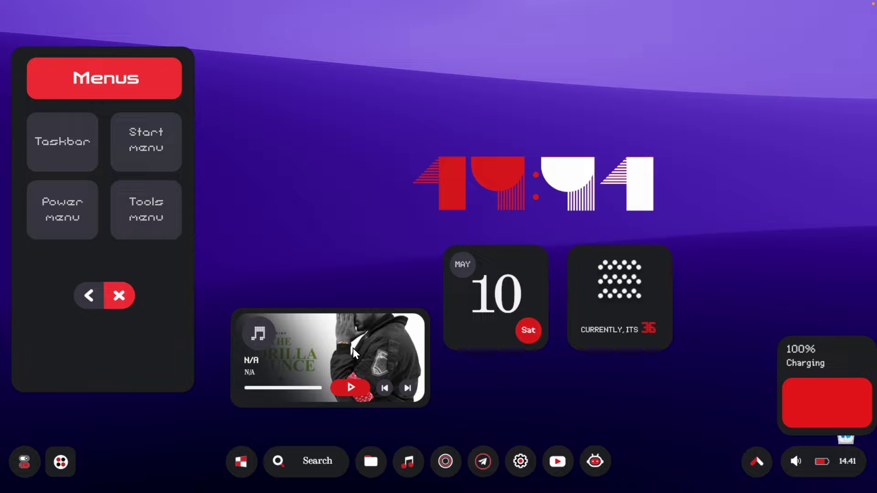
Apply the black-and-white ribbed wallpaper from the second page of the NTHING UI wallpapers.
click(90, 298)
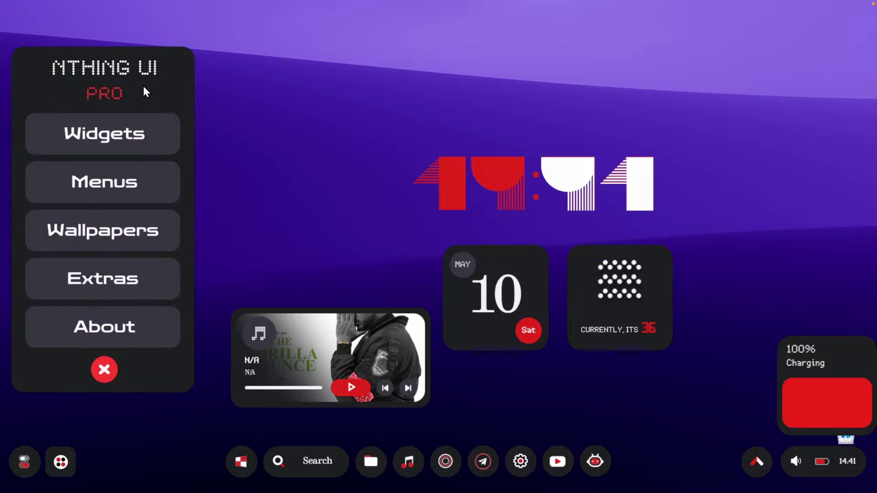
click(123, 233)
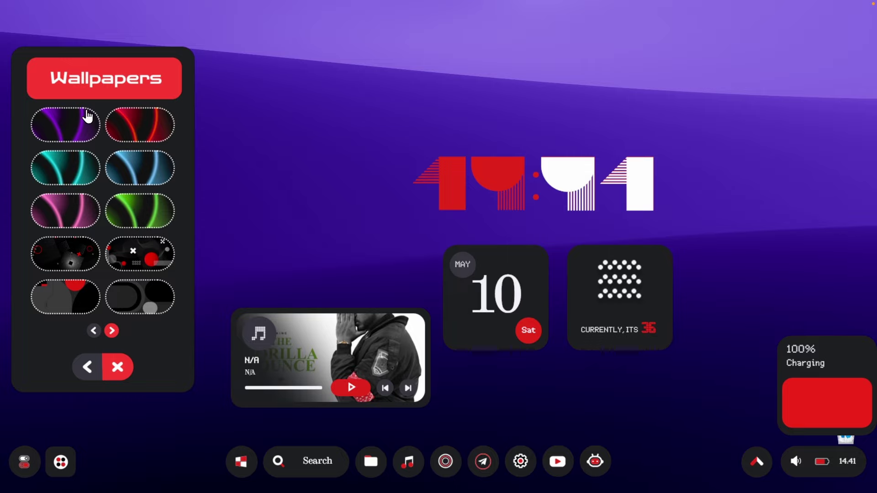
click(112, 330)
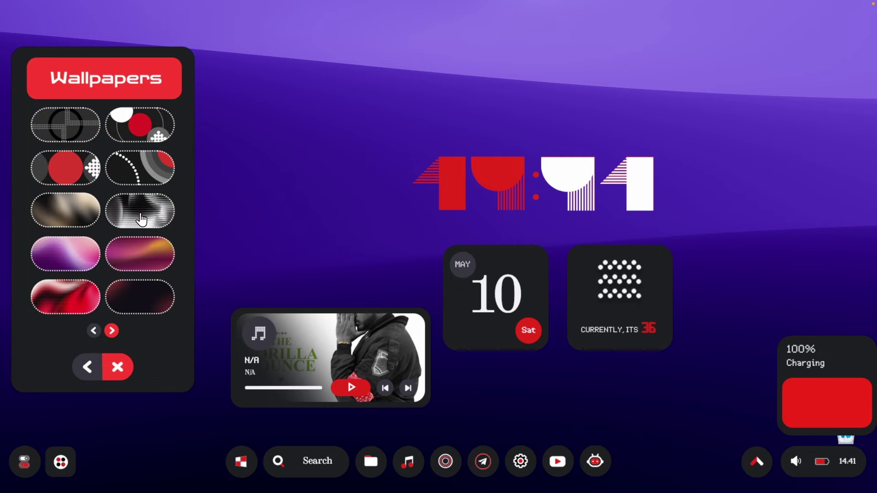
click(140, 219)
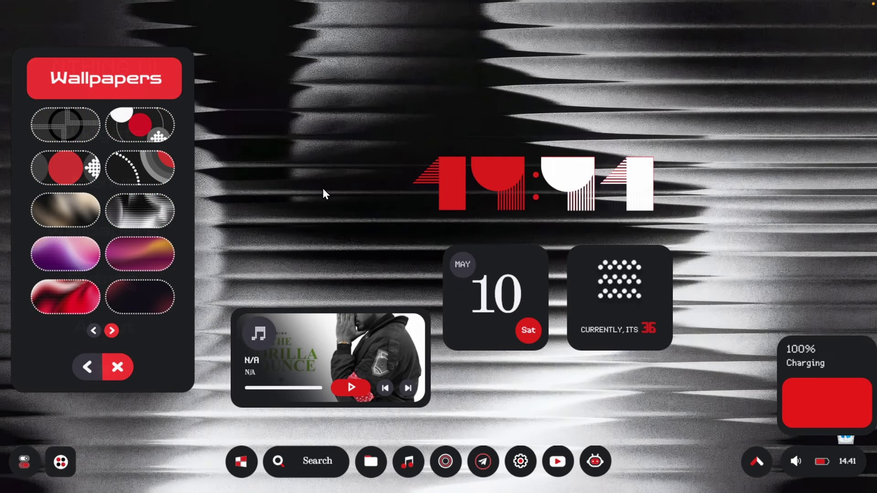
Rearrange the desktop with the music and weather widgets side by side above the taskbar, the clock above them, and the date beside the battery.
mouse_move(166, 69)
mouse_down()
mouse_move(740, 36)
mouse_move(759, 27)
mouse_up()
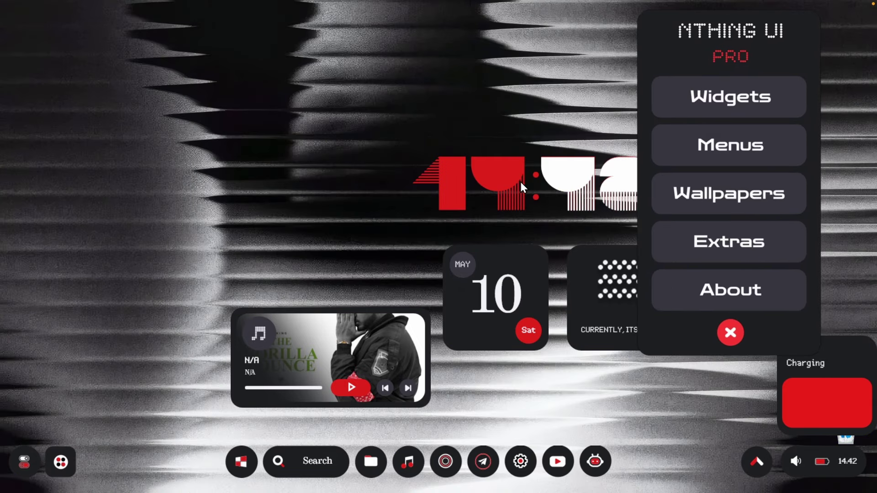
mouse_move(516, 187)
mouse_down()
mouse_move(277, 239)
mouse_move(221, 236)
mouse_move(489, 166)
mouse_move(169, 253)
mouse_move(146, 247)
mouse_move(149, 256)
mouse_up()
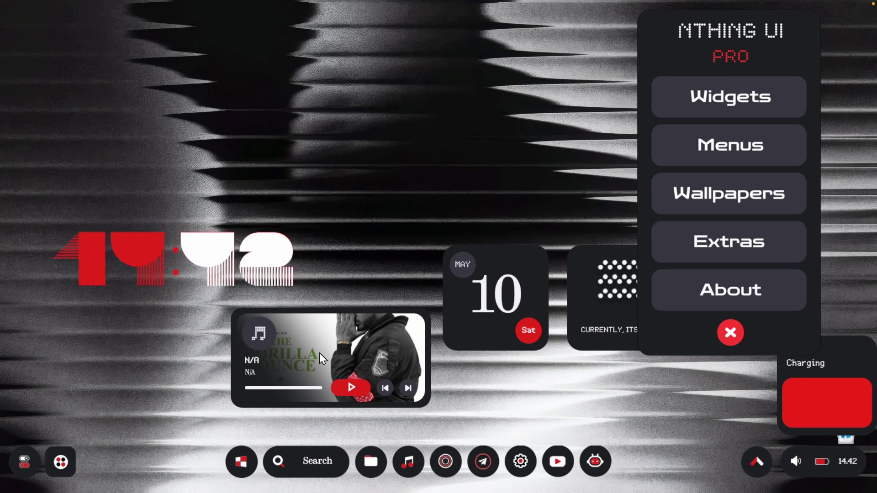
drag(319, 353, 112, 382)
drag(480, 288, 713, 368)
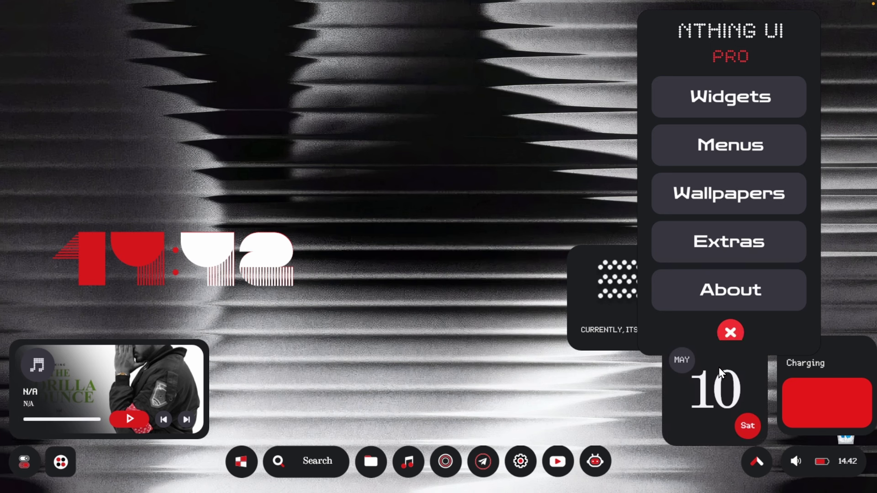
drag(613, 282, 255, 370)
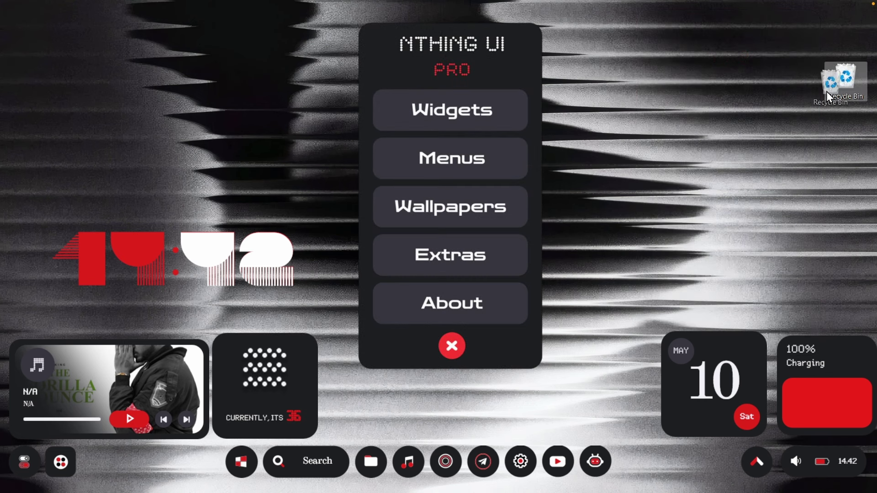
Move the Recycle Bin into the open area of the desktop and hide all desktop icons.
drag(845, 77, 672, 133)
drag(625, 91, 731, 214)
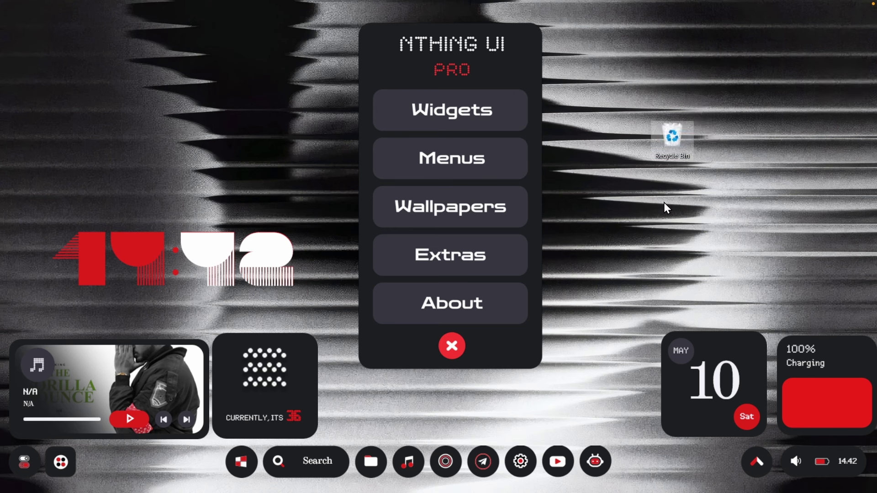
click(667, 208)
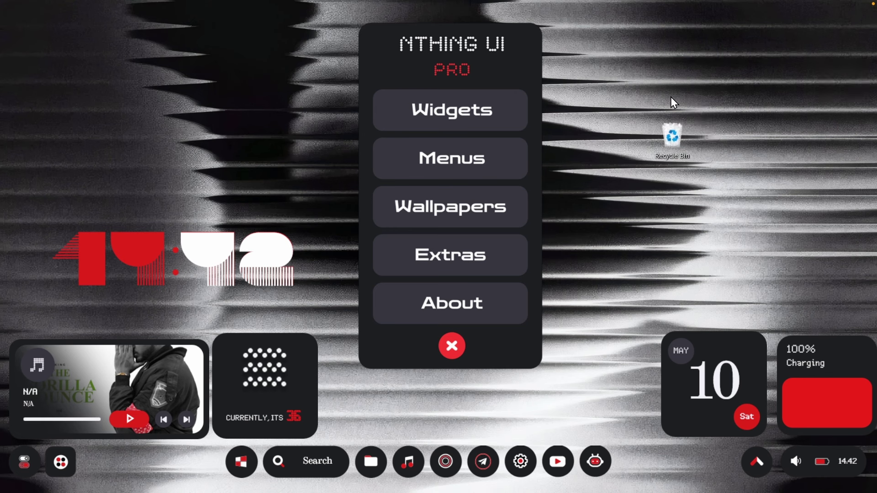
right_click(618, 220)
mouse_move(705, 237)
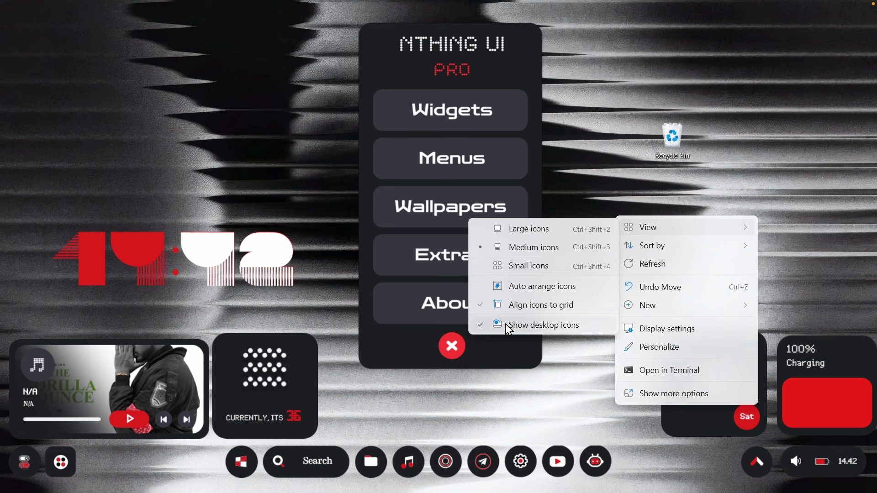
click(557, 328)
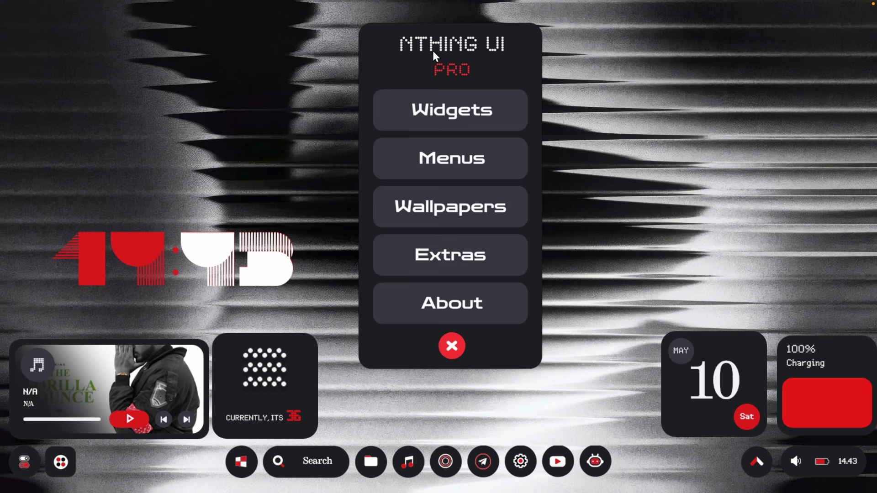
Choose the Dynamic theme option from the NTHING UI extras.
click(484, 261)
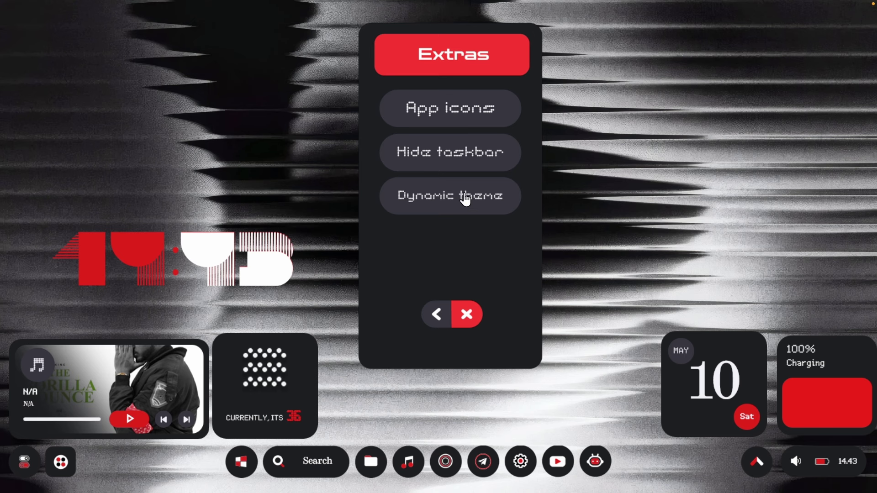
click(472, 202)
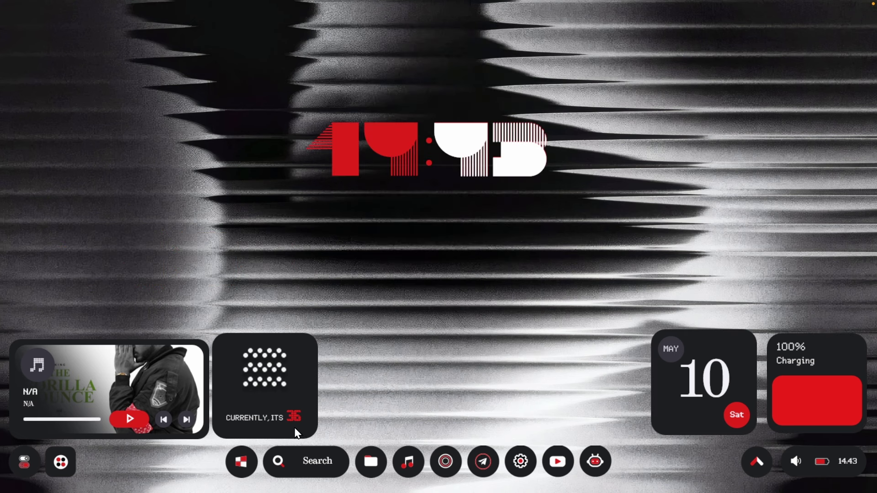
Open the custom start menu from the custom taskbar to view its shortcuts and widgets.
click(242, 470)
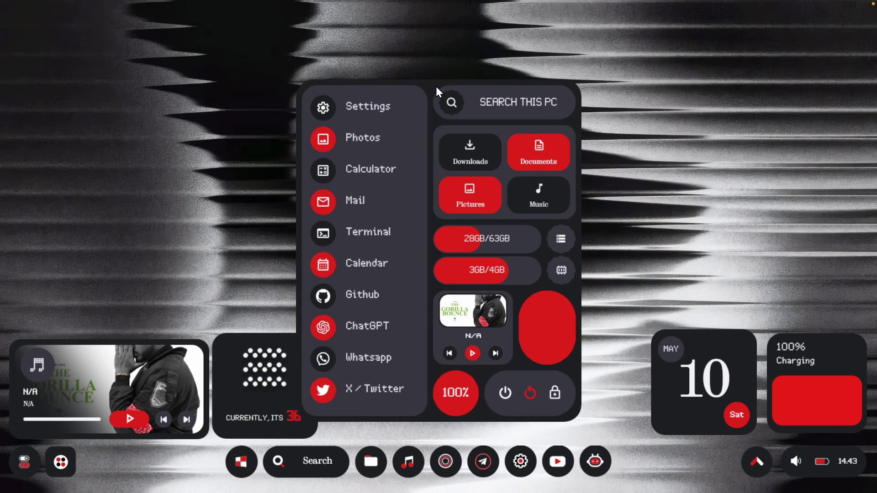
Dismiss the start menu, open the custom power menu from the custom taskbar, shift it away from the screen corner, and close it.
click(643, 118)
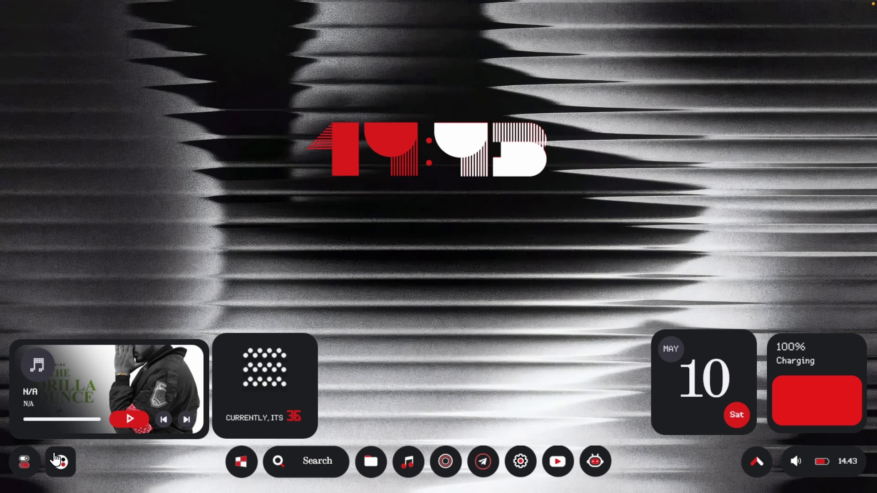
click(25, 463)
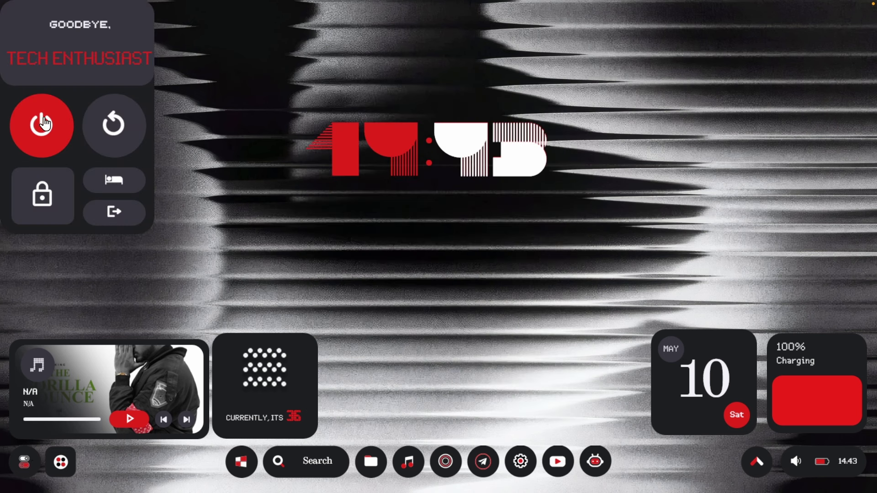
drag(110, 36, 161, 55)
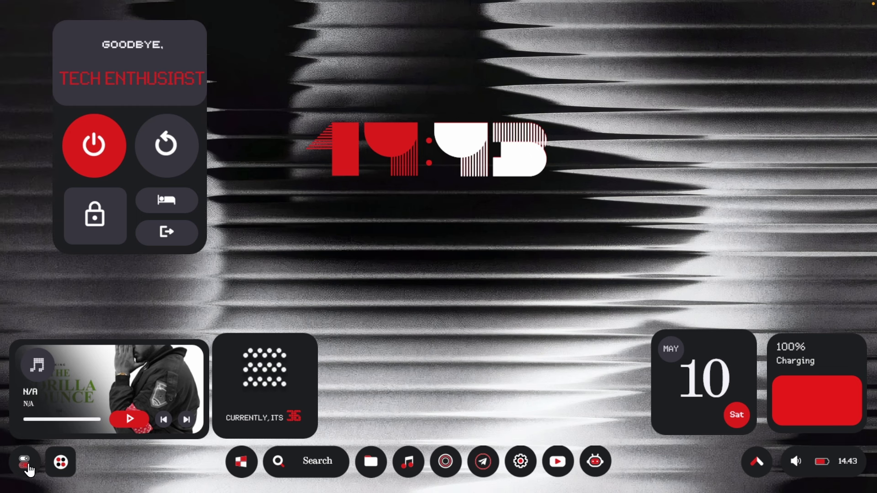
click(22, 463)
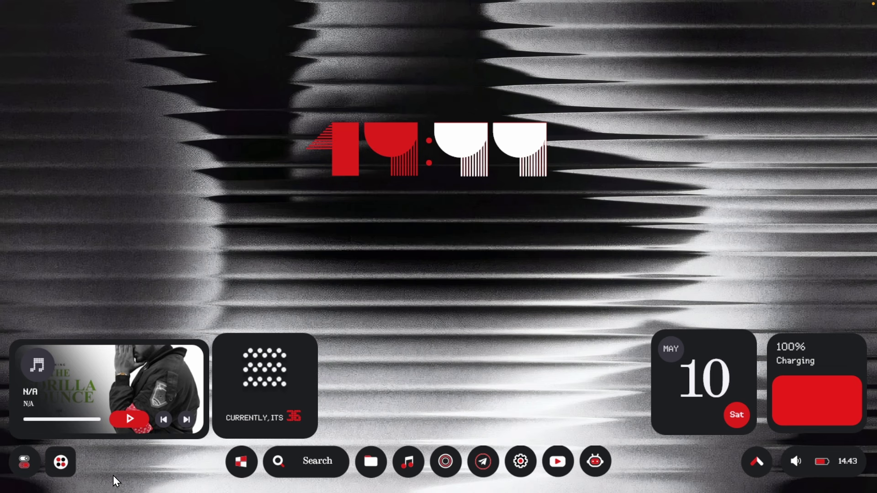
Check the task view and the quick settings panel from the custom taskbar, closing each one after viewing.
click(61, 463)
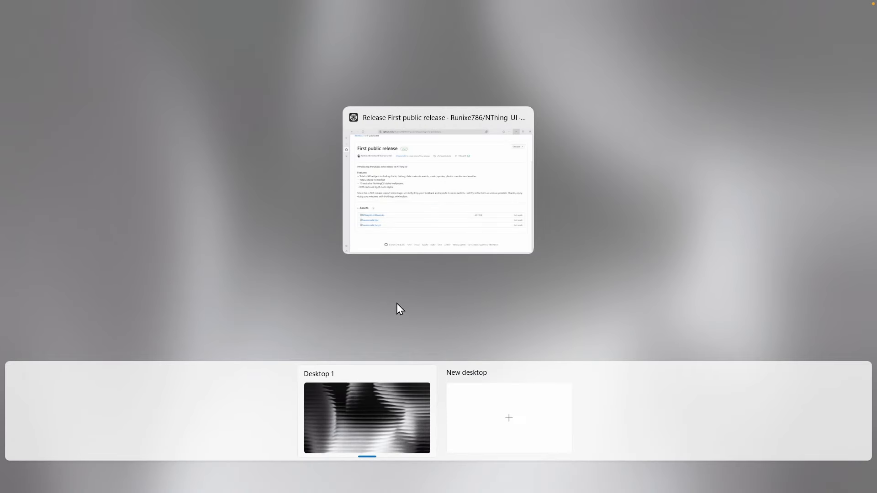
click(485, 196)
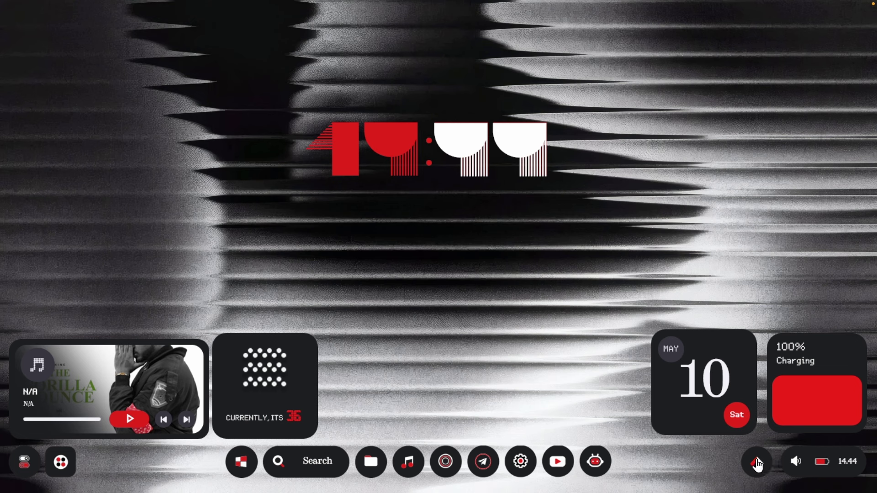
click(756, 462)
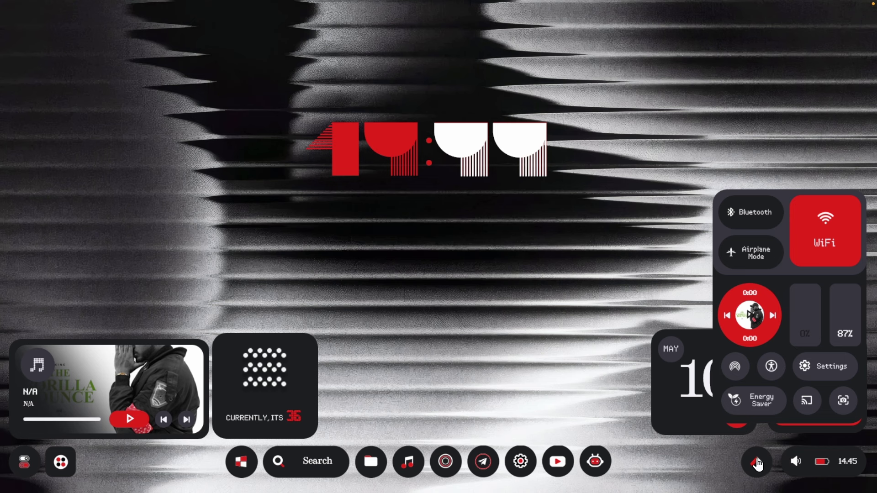
click(756, 463)
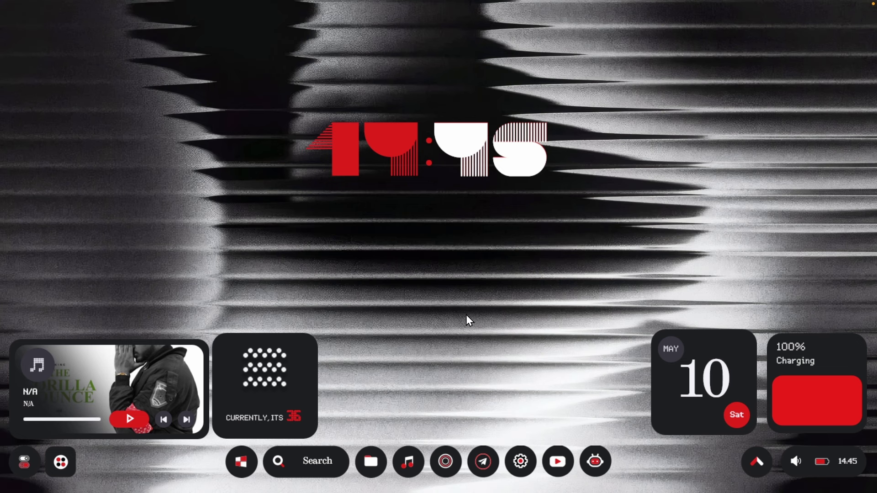
Install the NThing UI 2.0_1.0-Dynamicpro skin package from the extracted NThing UI_v1.0pro folder in Downloads.
click(372, 462)
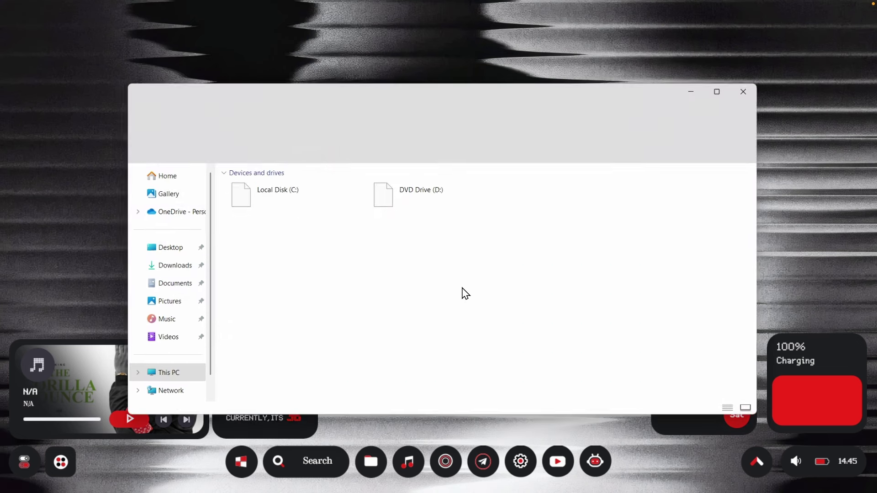
click(161, 267)
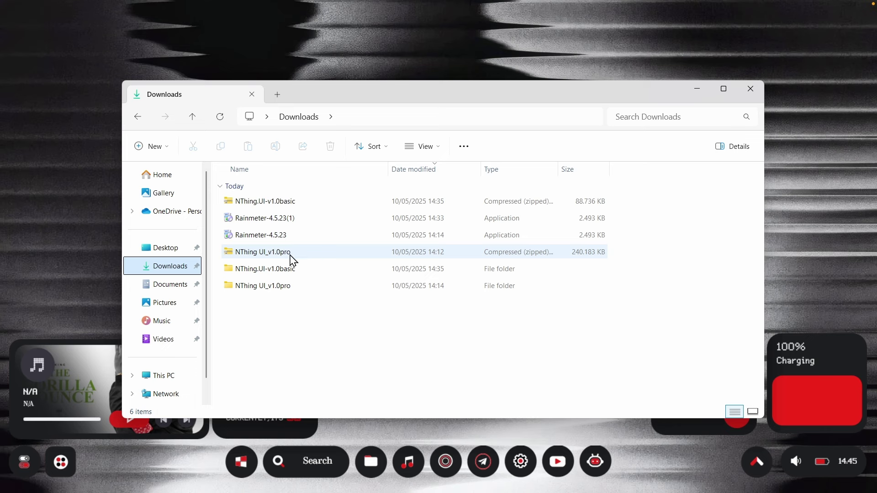
double_click(303, 287)
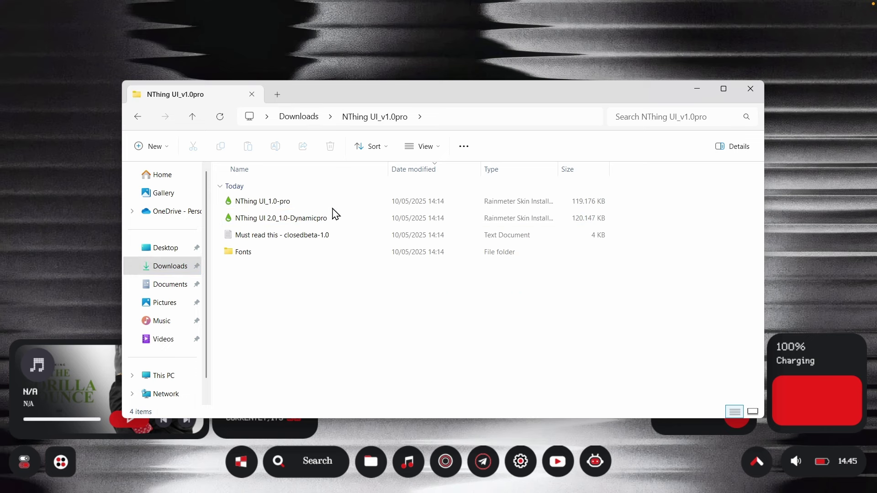
double_click(373, 222)
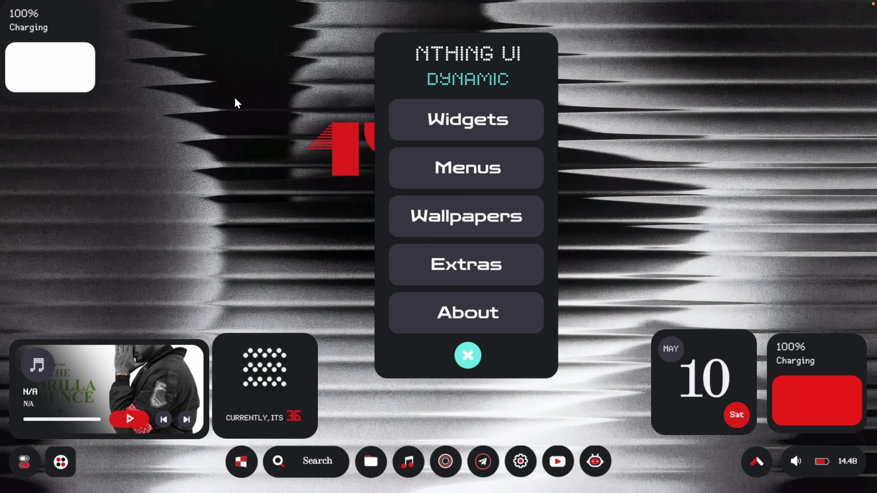
Shift the NTHING UI Dynamic menu aside and place the new white battery widget above the red battery widget.
drag(465, 73, 519, 65)
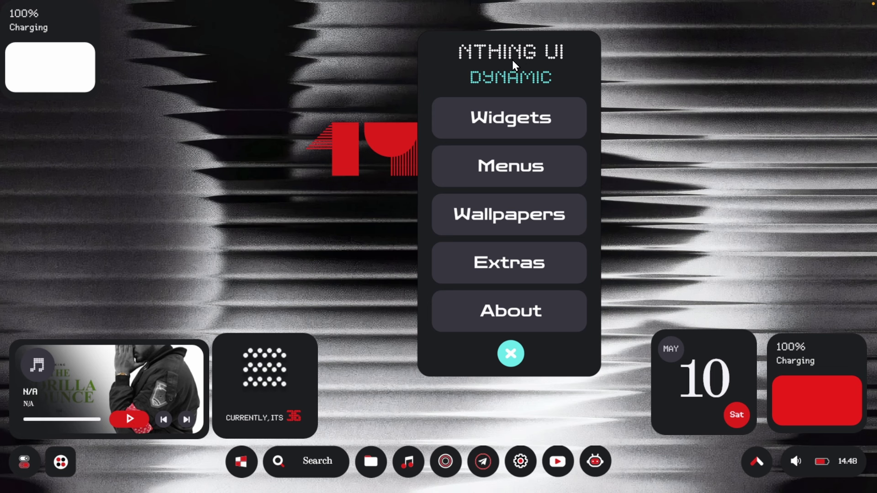
drag(69, 41, 796, 235)
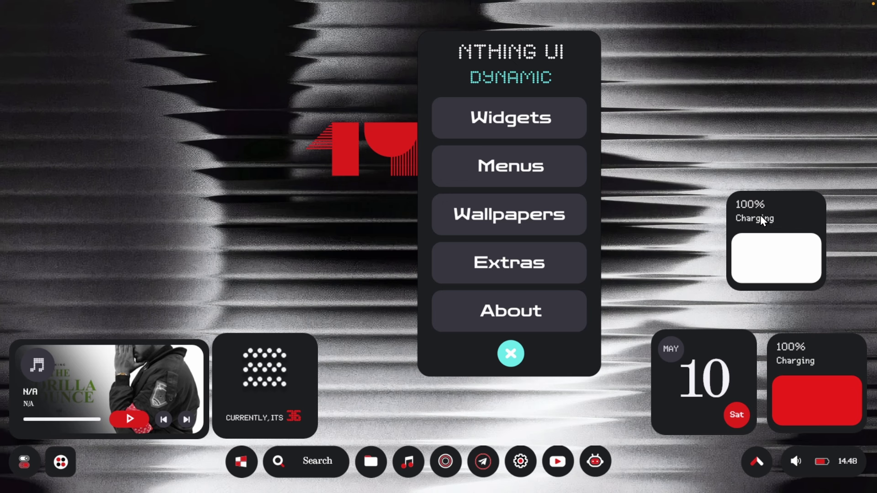
drag(777, 217, 782, 207)
Add the square RAM monitor widget from the Dynamic widgets and place it above the music widget.
click(561, 130)
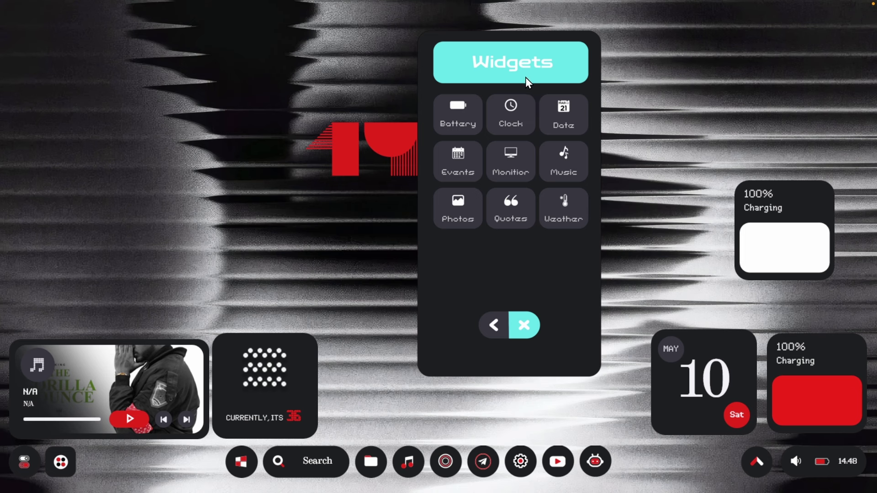
click(492, 325)
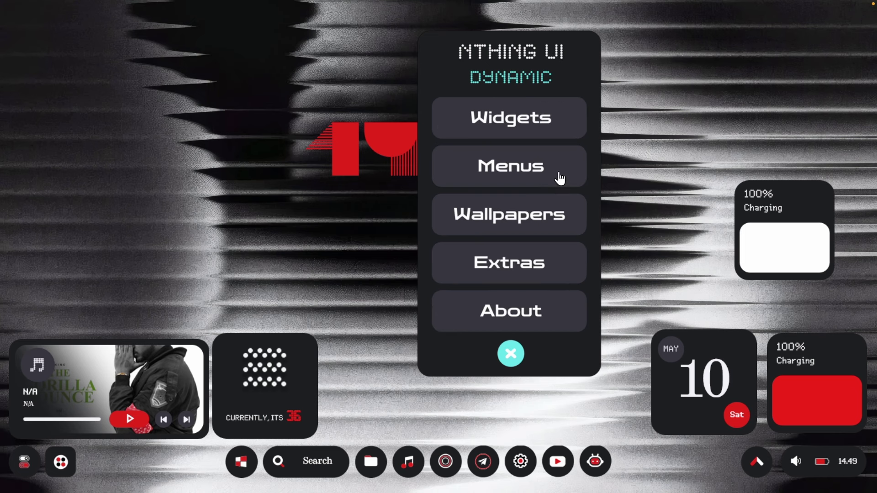
click(524, 135)
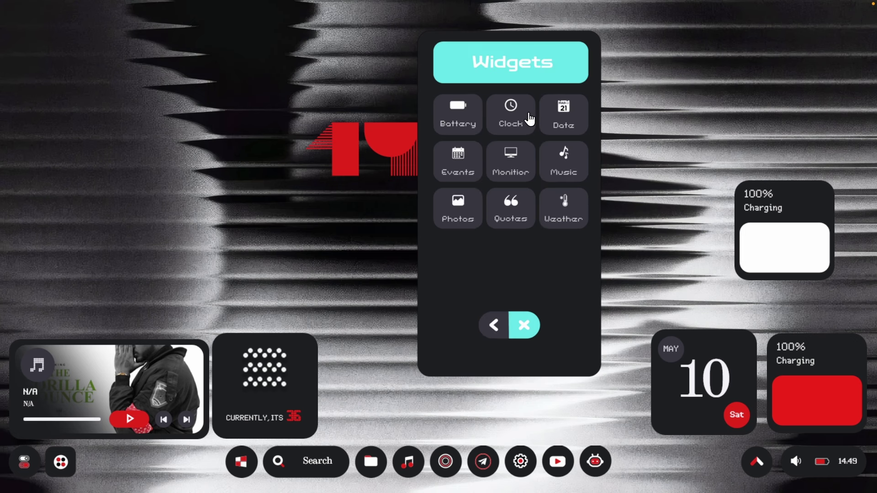
click(523, 168)
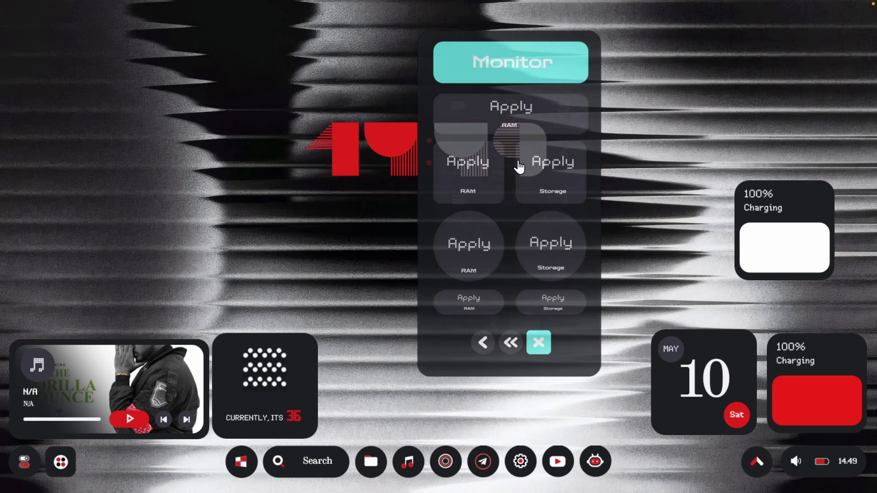
click(467, 178)
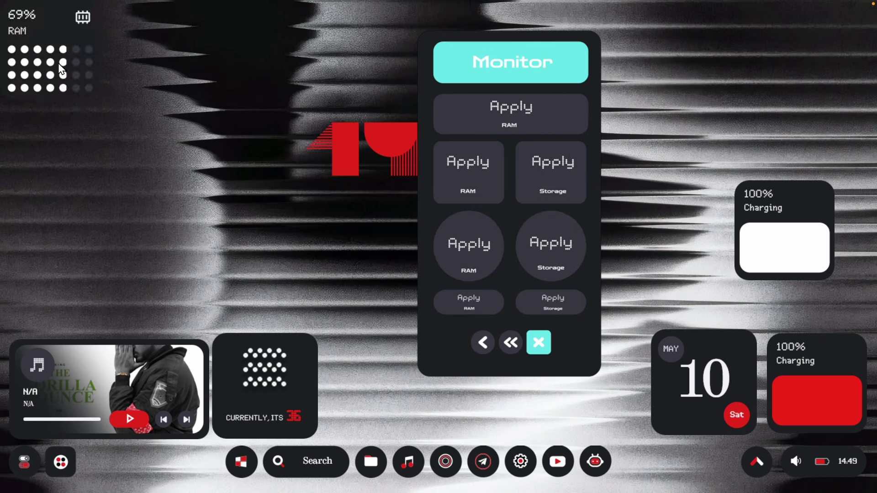
drag(61, 67, 70, 301)
Move the white battery widget directly beside the RAM widget, above the music widget.
right_click(774, 209)
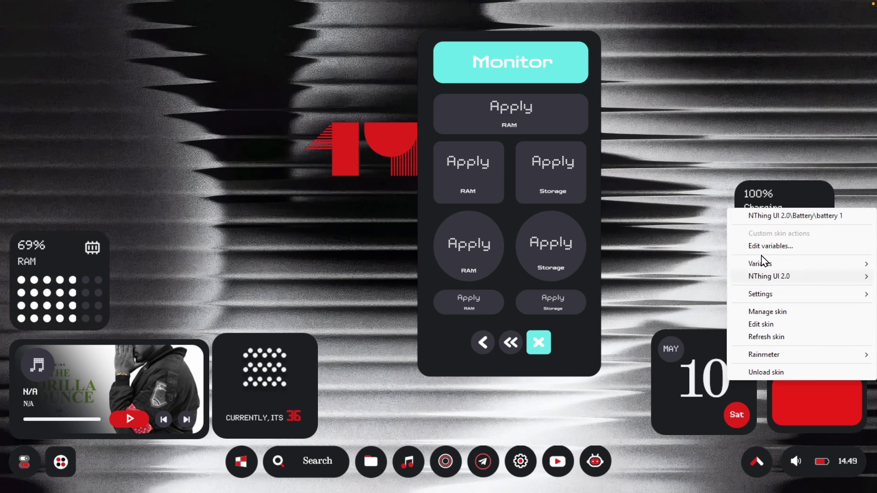
click(785, 177)
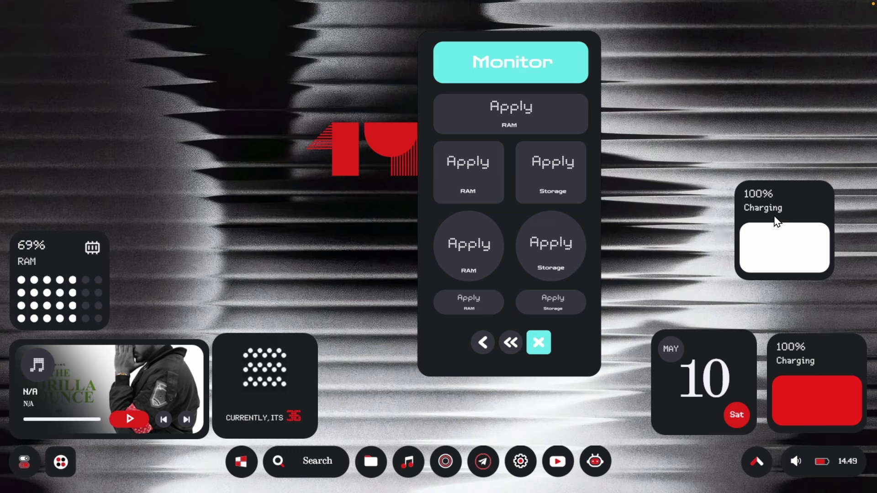
drag(776, 221, 161, 270)
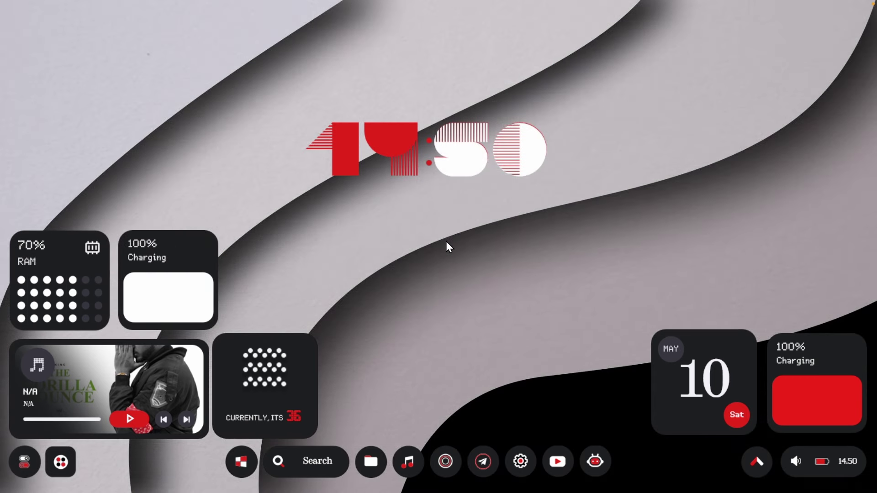
Enable hardware acceleration in the Rainmeter settings, restart Rainmeter to apply it, and close its manager window.
mouse_move(519, 477)
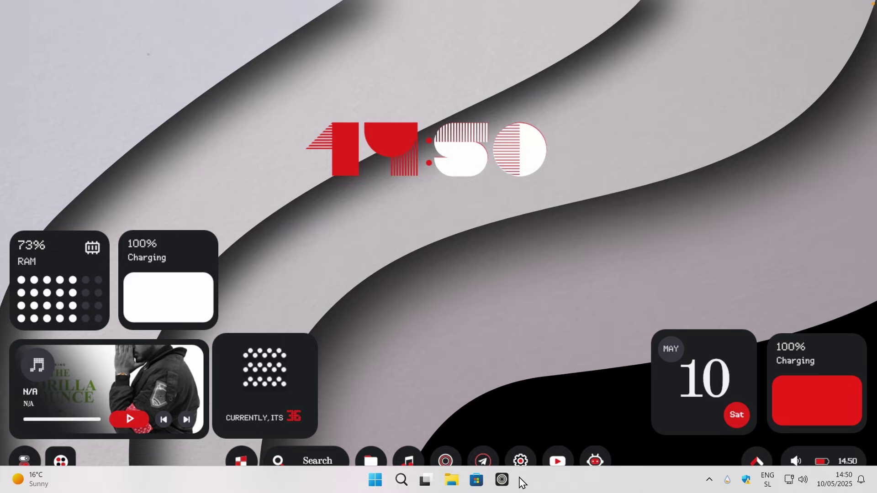
click(728, 481)
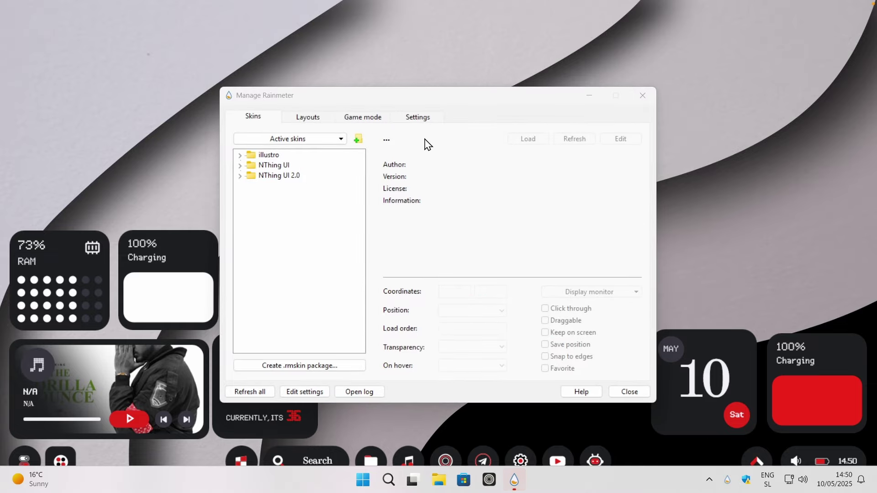
click(418, 117)
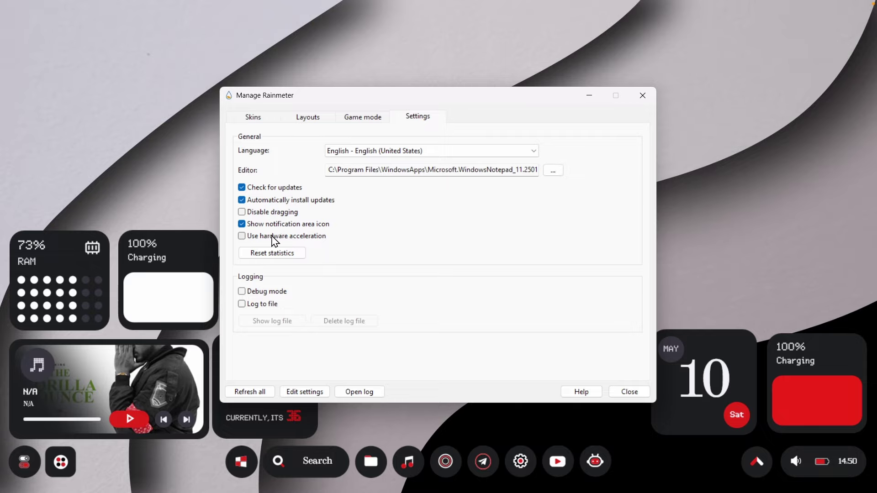
click(292, 236)
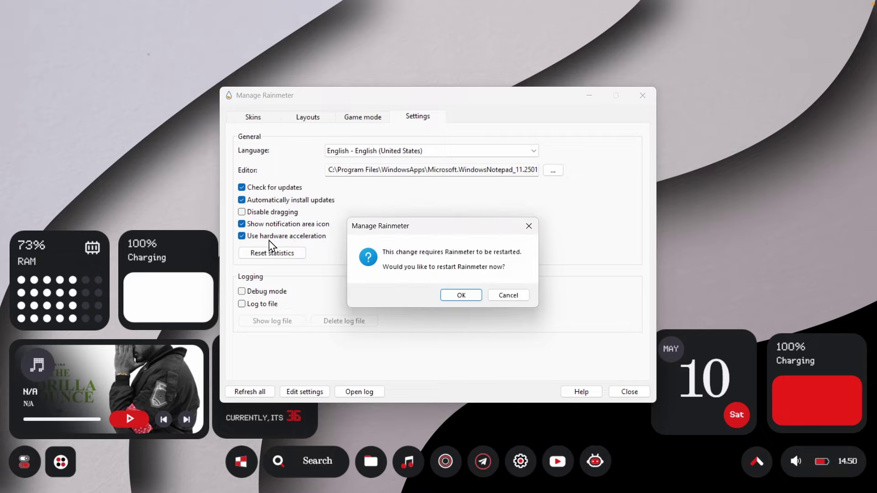
click(475, 295)
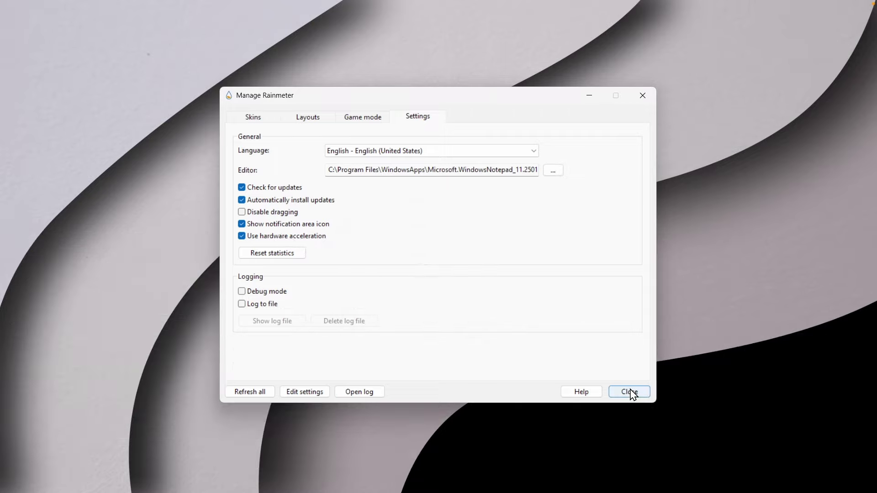
click(630, 392)
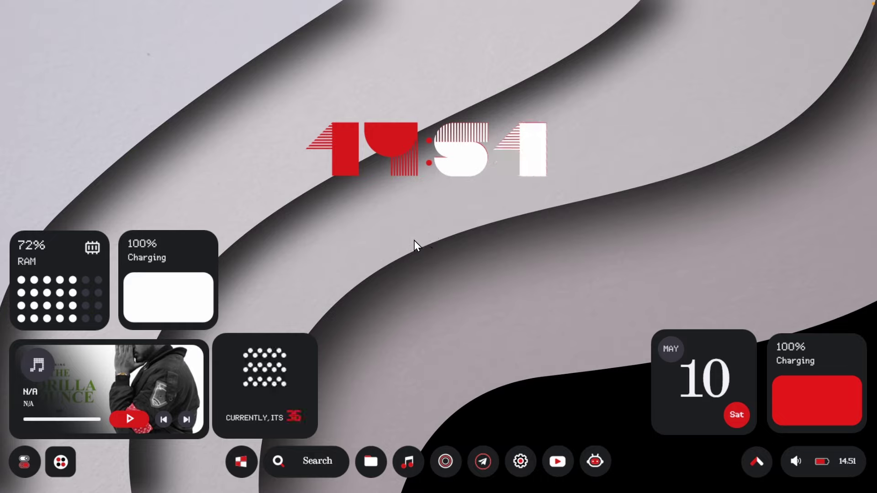
Nudge the clock widget slightly up and to the right on the desktop.
drag(402, 149, 404, 144)
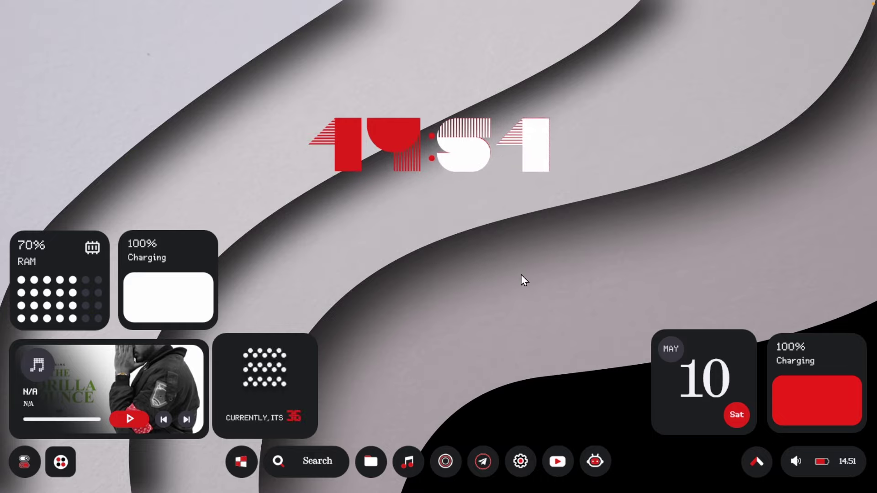